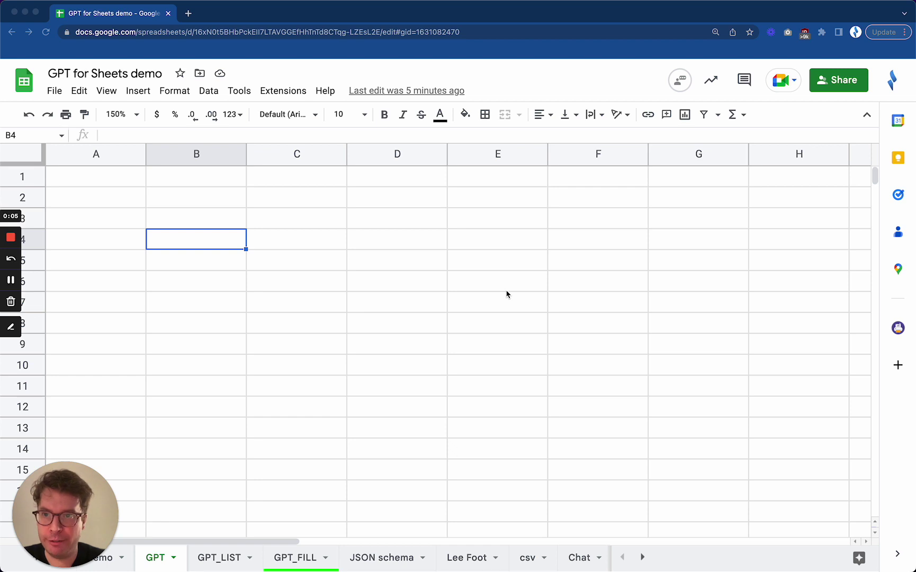
Enable GPT functions through the GPT for Sheets and Docs add-on and dismiss the confirmation
click(271, 242)
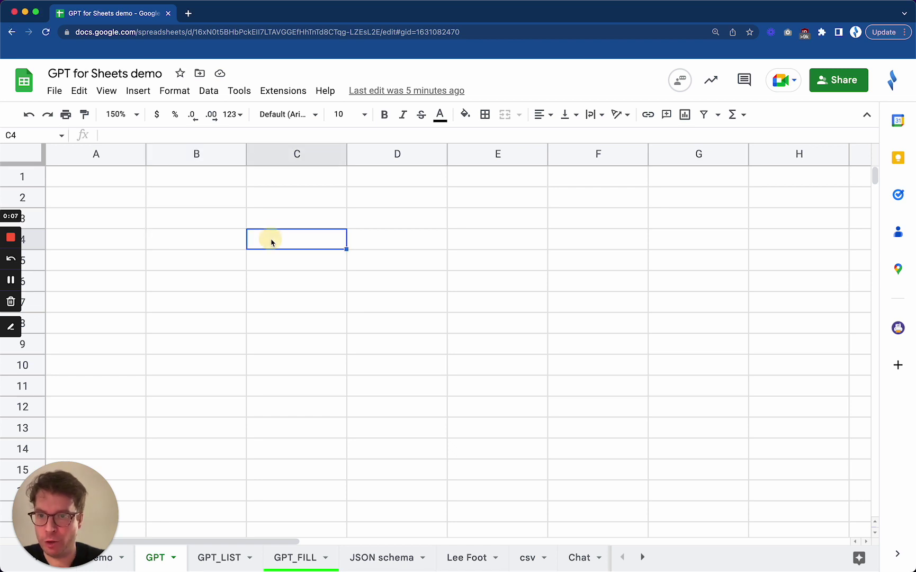
click(278, 91)
mouse_move(293, 248)
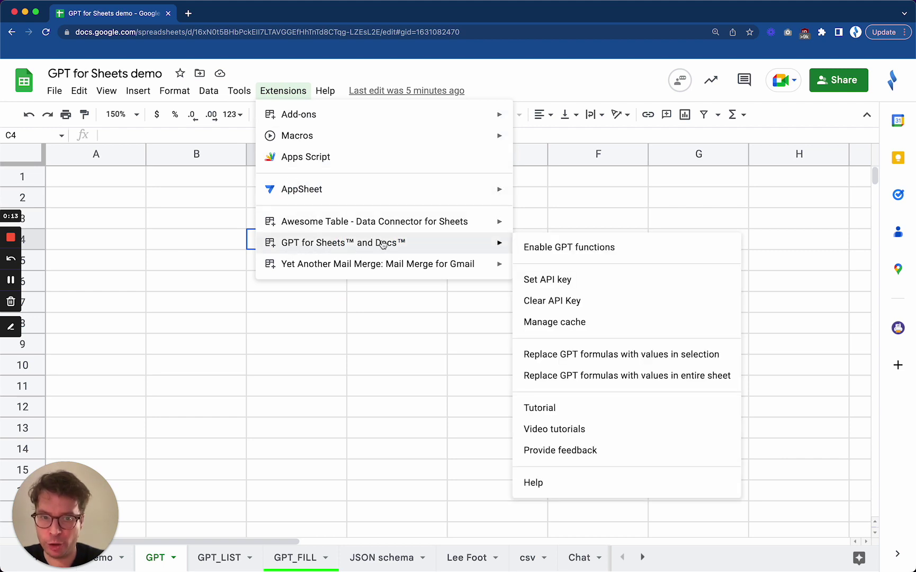
click(564, 252)
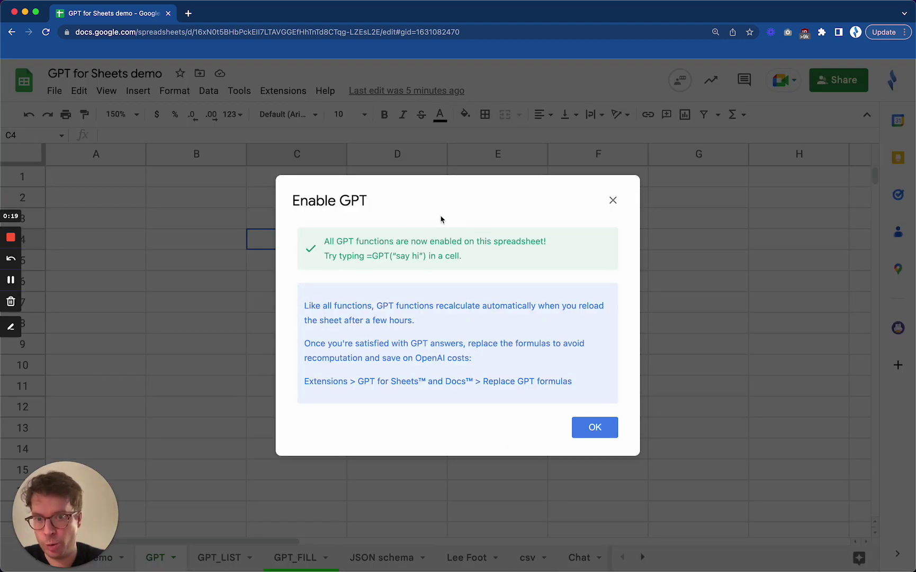
click(596, 429)
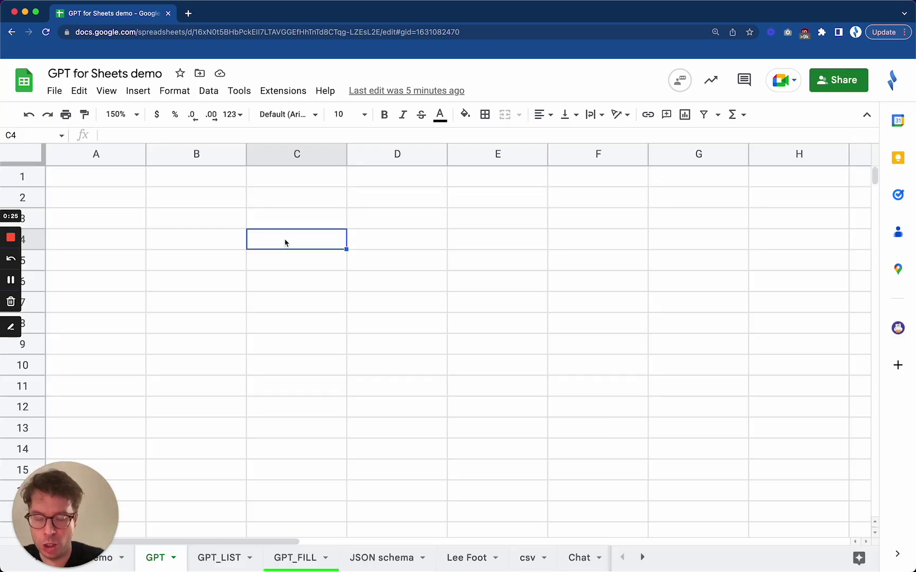
Enter =GPT("hello") in C4 so it returns 'Hi there! How can I help you?'
text(=)
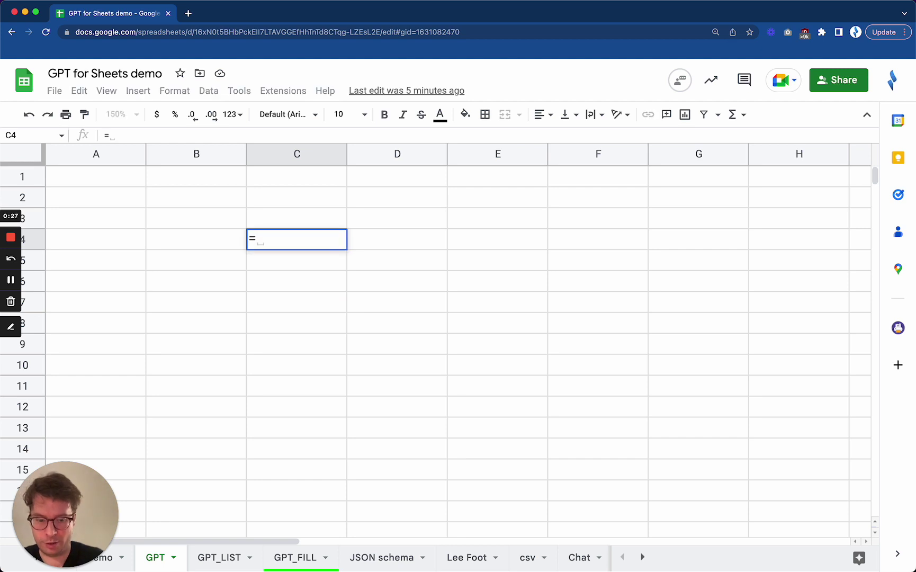
text(gp)
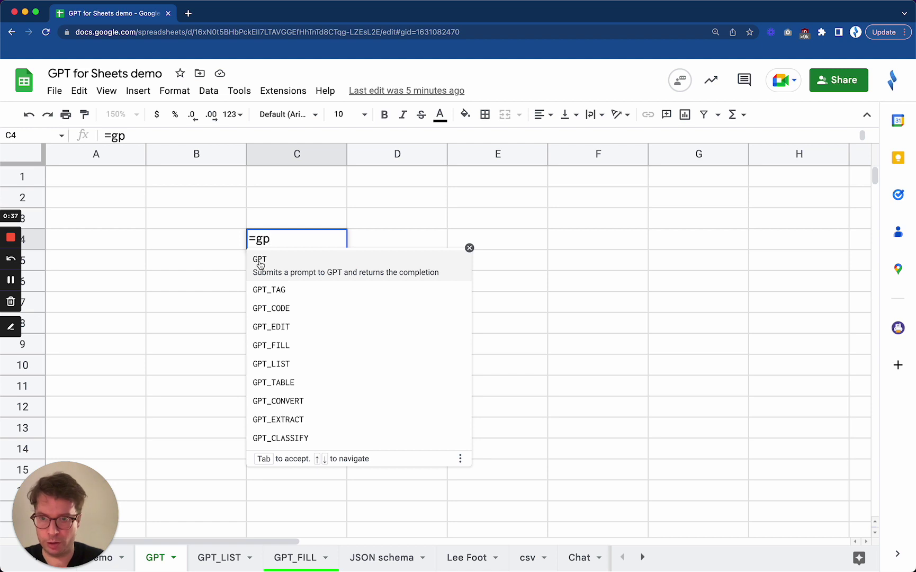
text(t)
key(Tab)
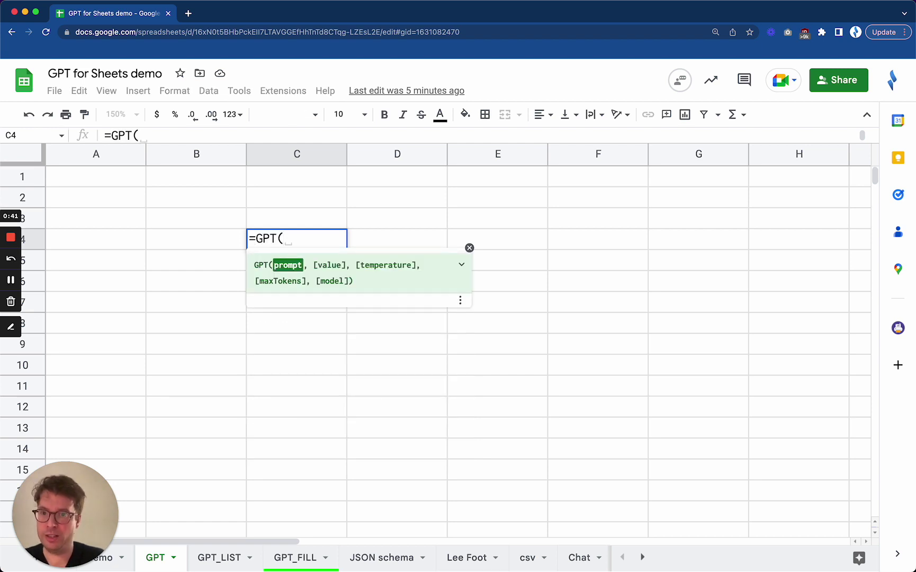
text(")
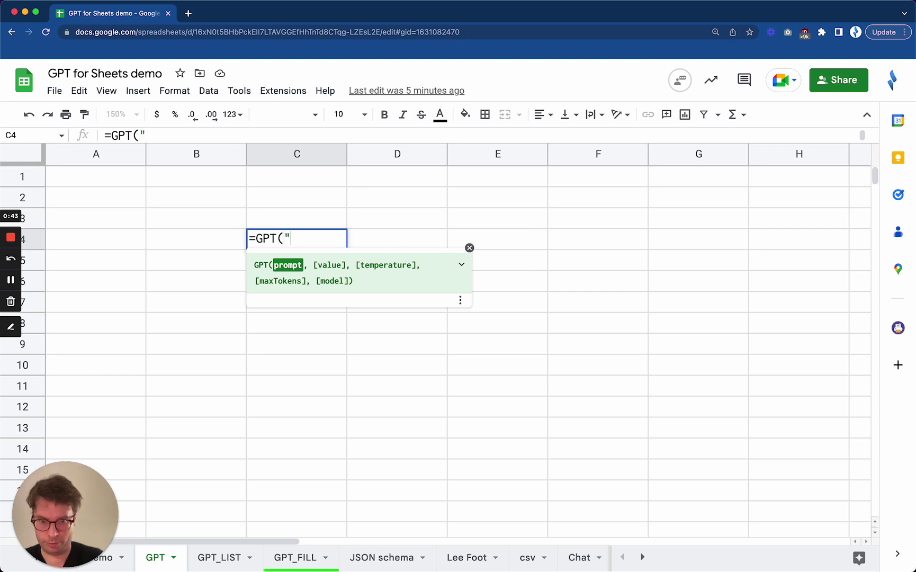
text(hello"))
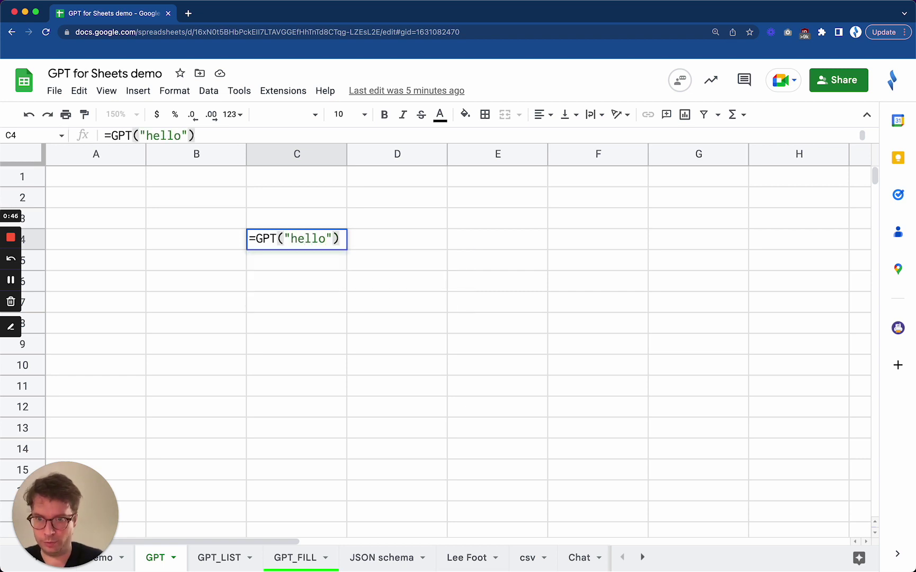
key(Return)
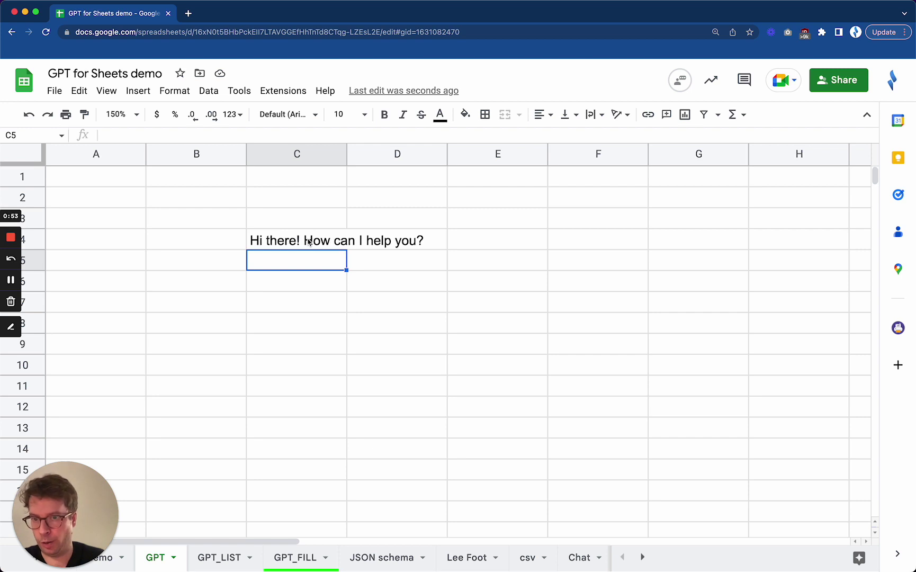
click(309, 242)
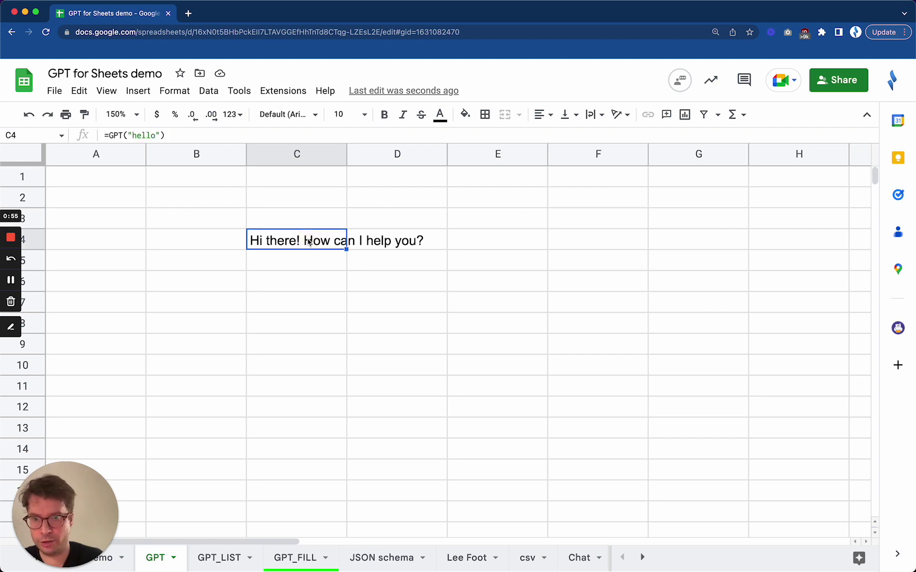
Replace C4's formula with the text 'Write a tagline for an ice-cream shop'
key(BackSpace)
text(Wr)
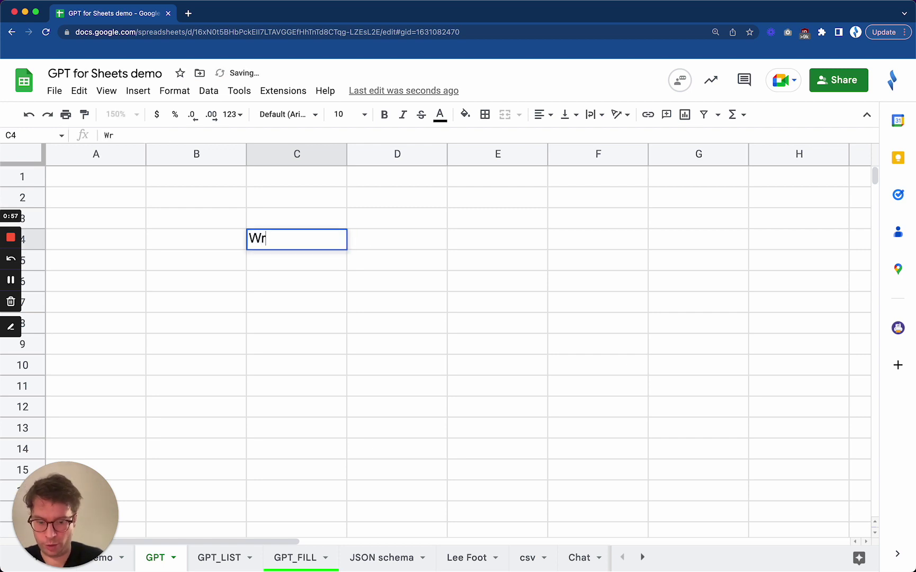
text(ite a tagl)
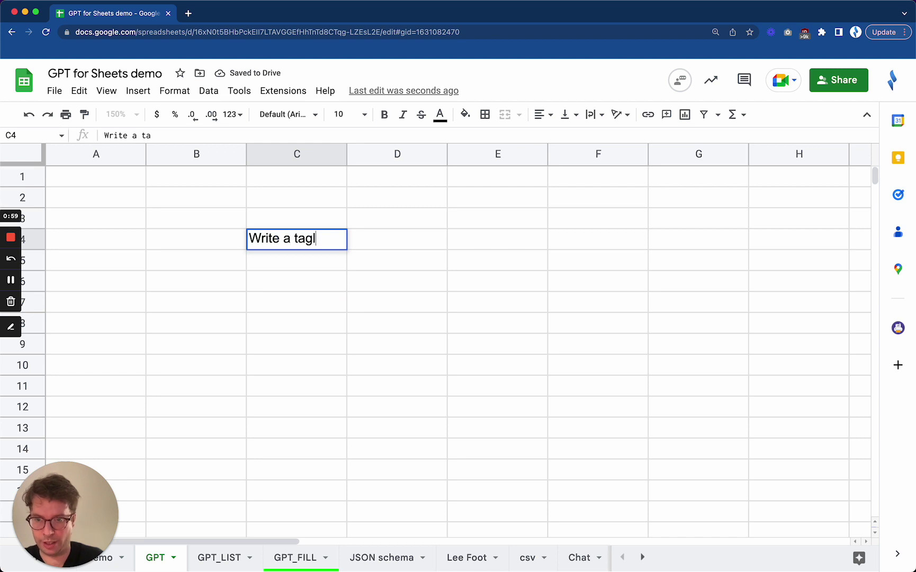
text(ine for an )
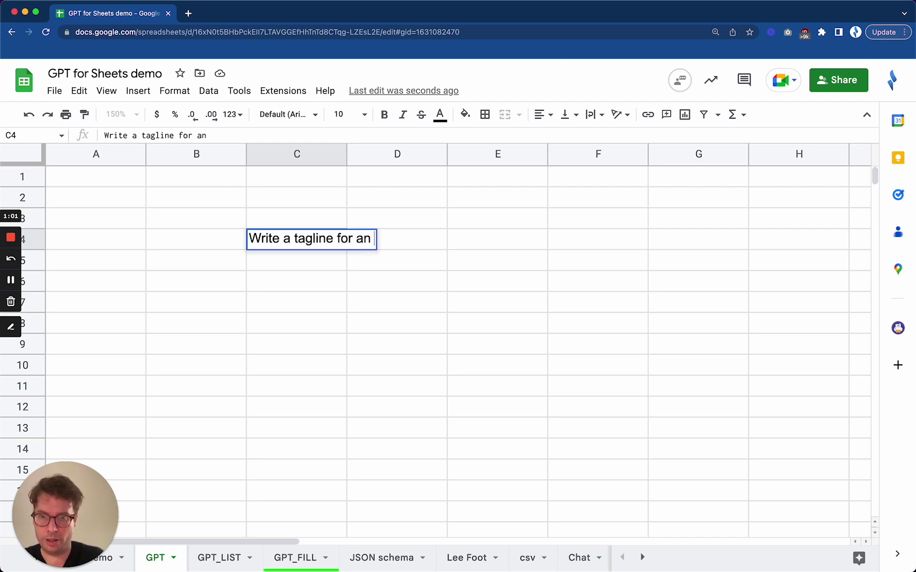
text(ice-cream shop)
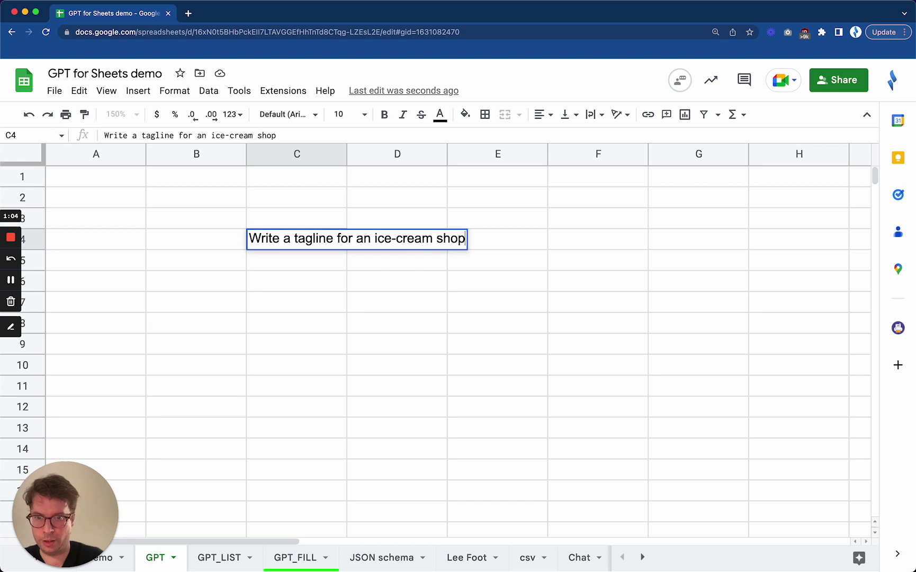
key(Return)
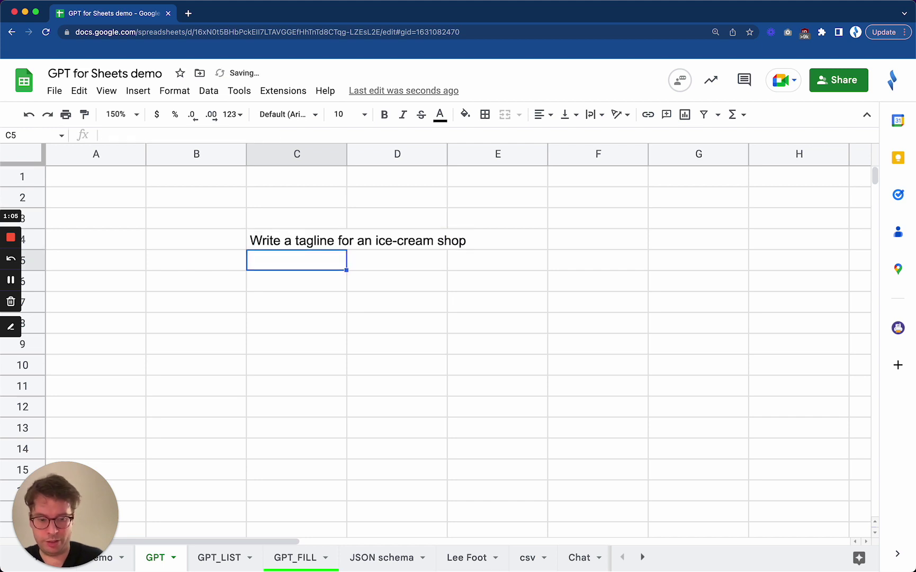
Enter =GPT(C4) in C5 to generate the ice-cream shop tagline
text(=gpt)
key(Tab)
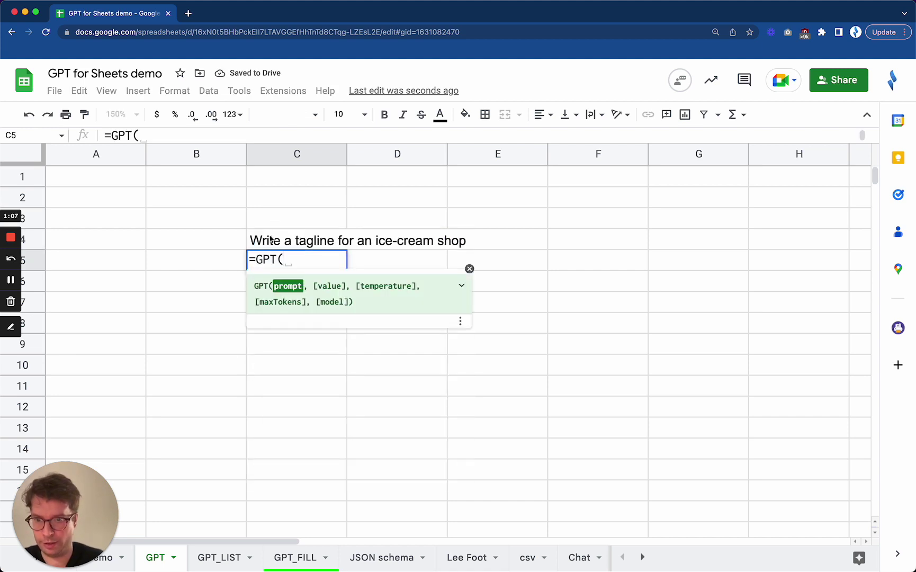
click(286, 242)
text())
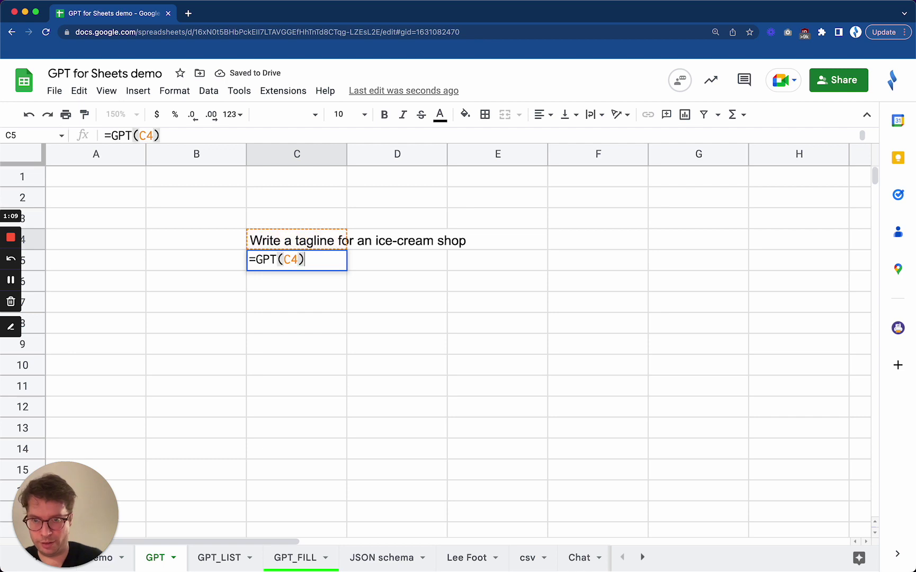
key(Return)
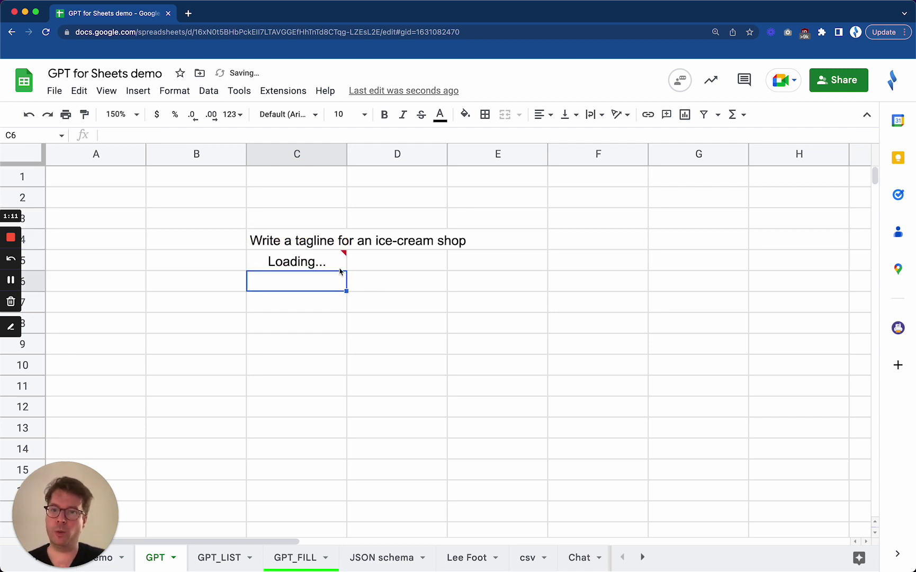
mouse_move(322, 268)
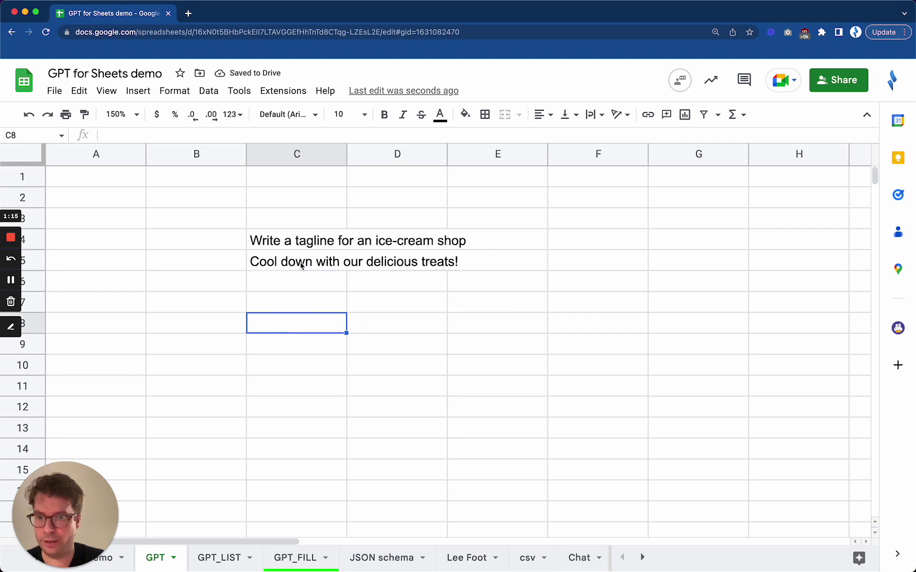
key(Up)
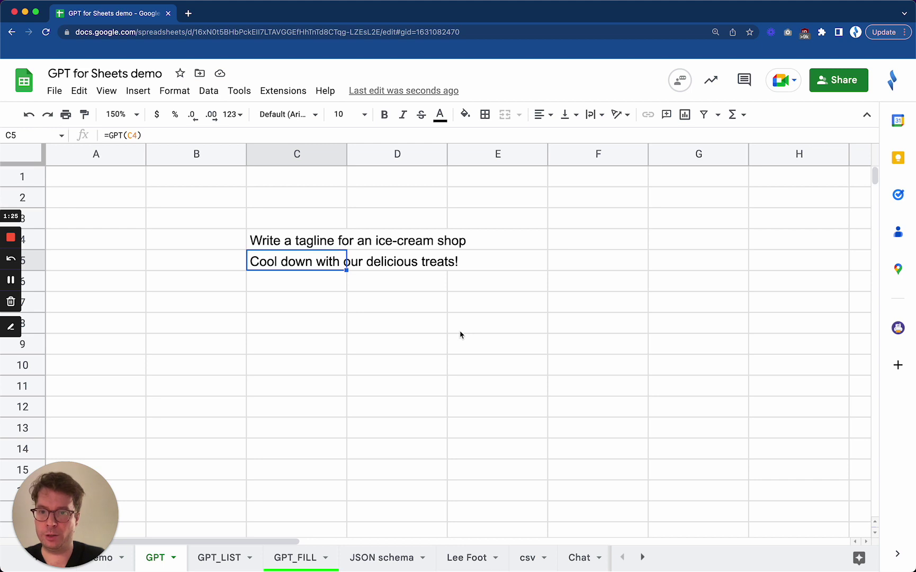
Clear C5 and label C4:C6 as Task:, Tone: and Country:
key(Delete)
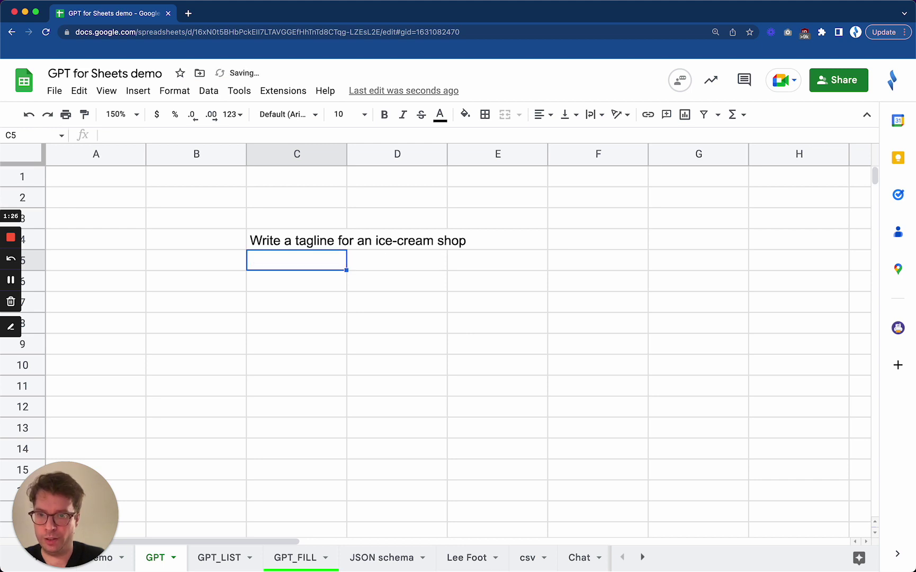
click(295, 246)
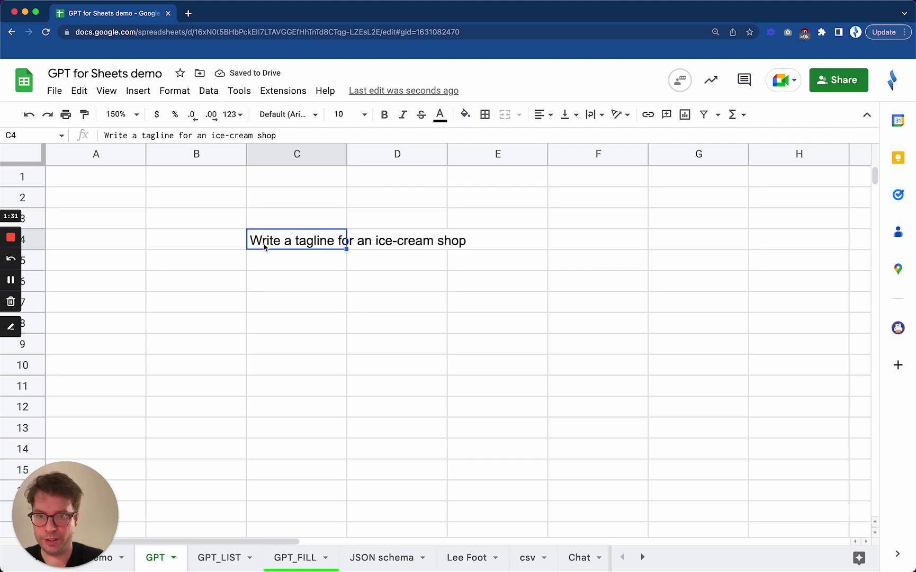
key(BackSpace)
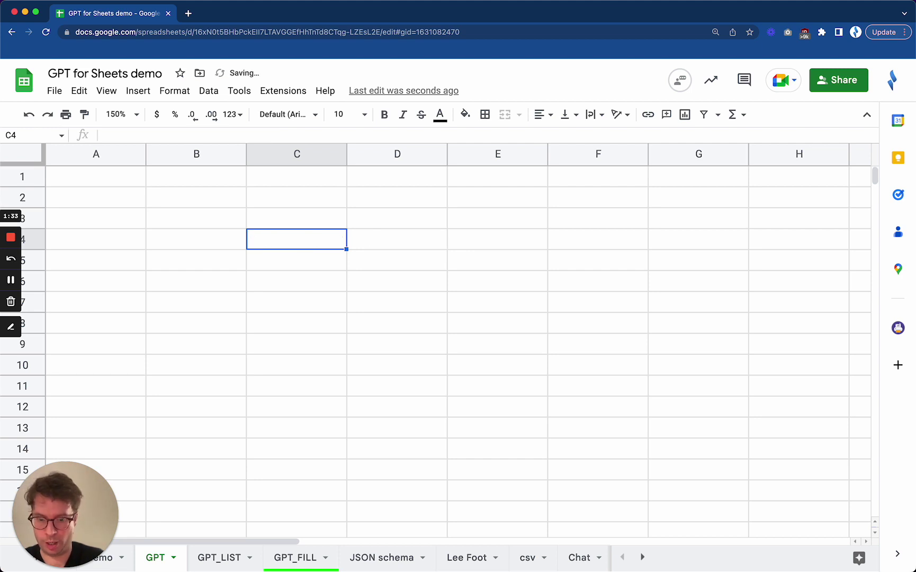
text(Task:)
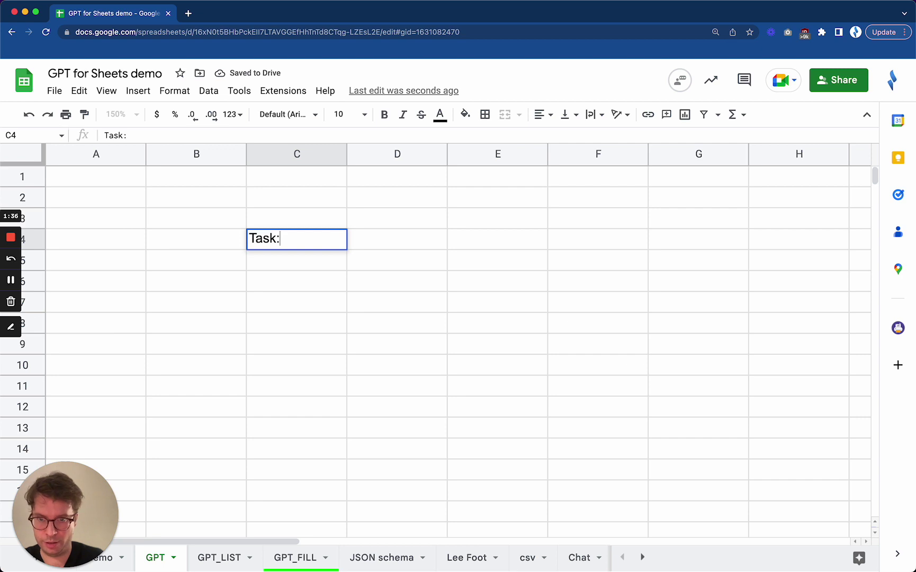
key(Return)
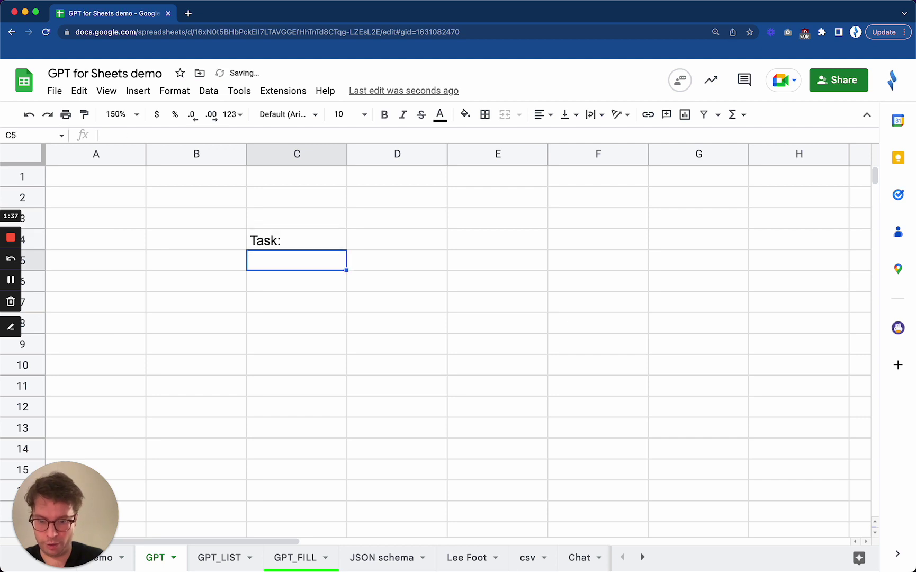
text(Tone:)
key(Return)
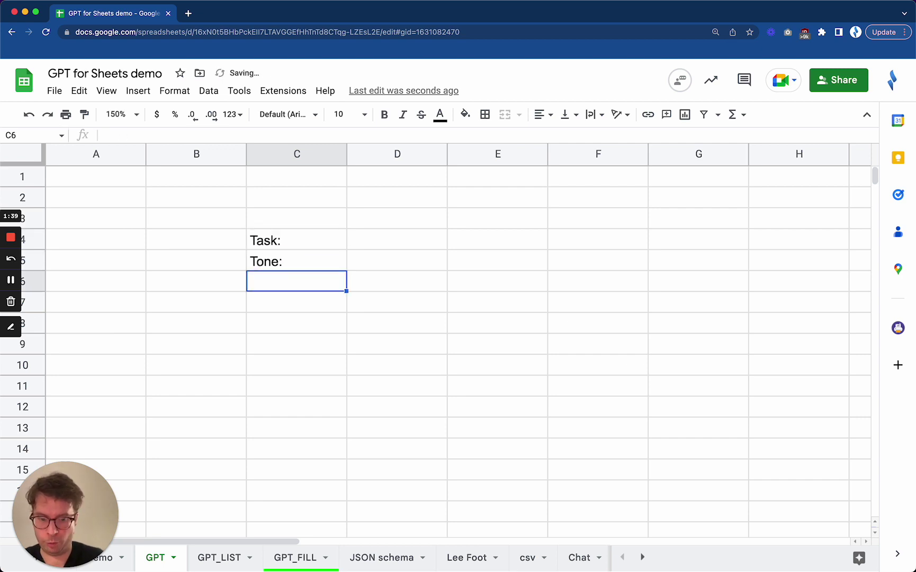
text(Country:)
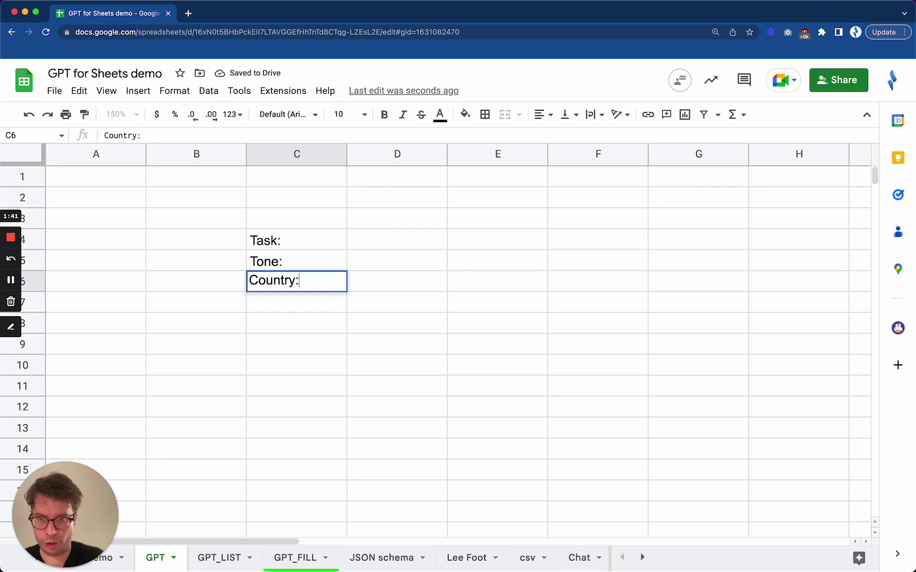
key(Return)
Add the label 'Include a joke' in C7
text(In)
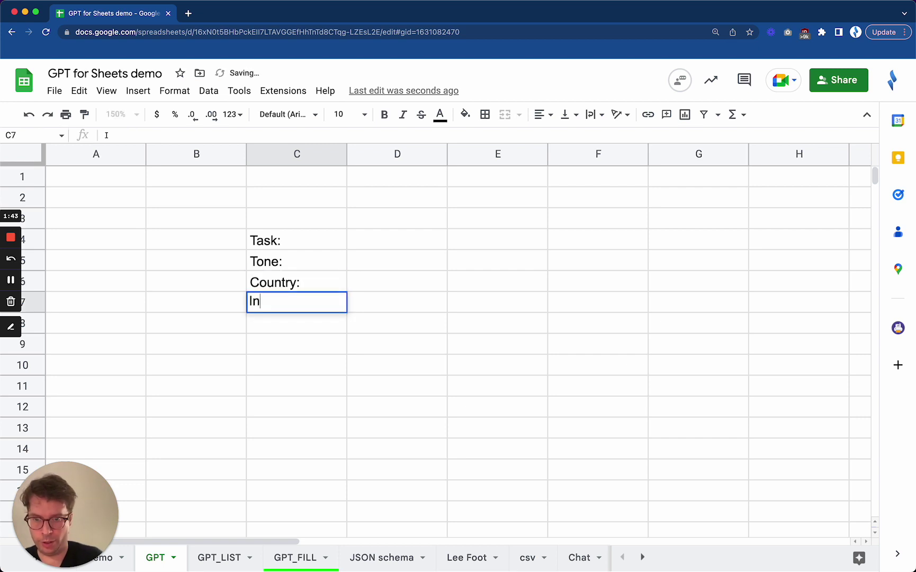
text(clude a pun)
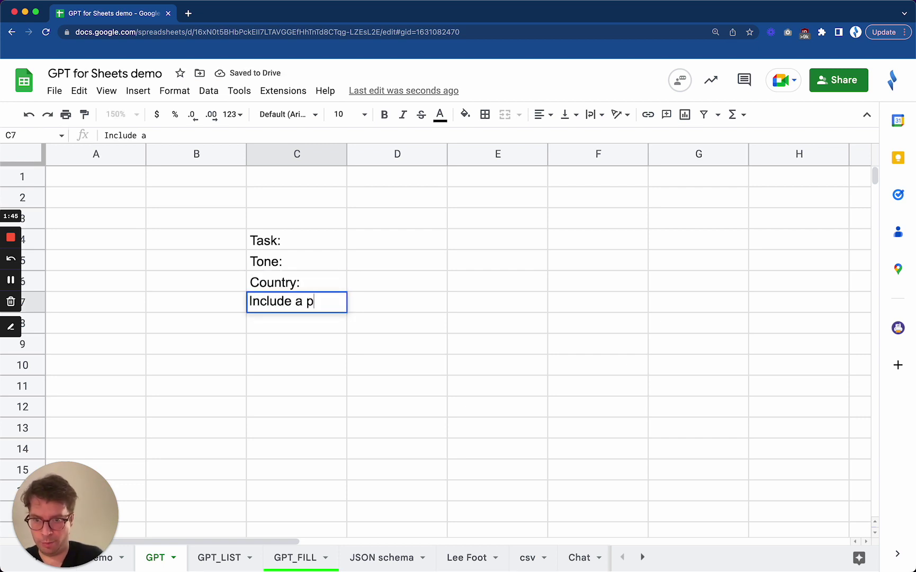
key(BackSpace)
key(BackSpace)
key(BackSpace)
text(joke)
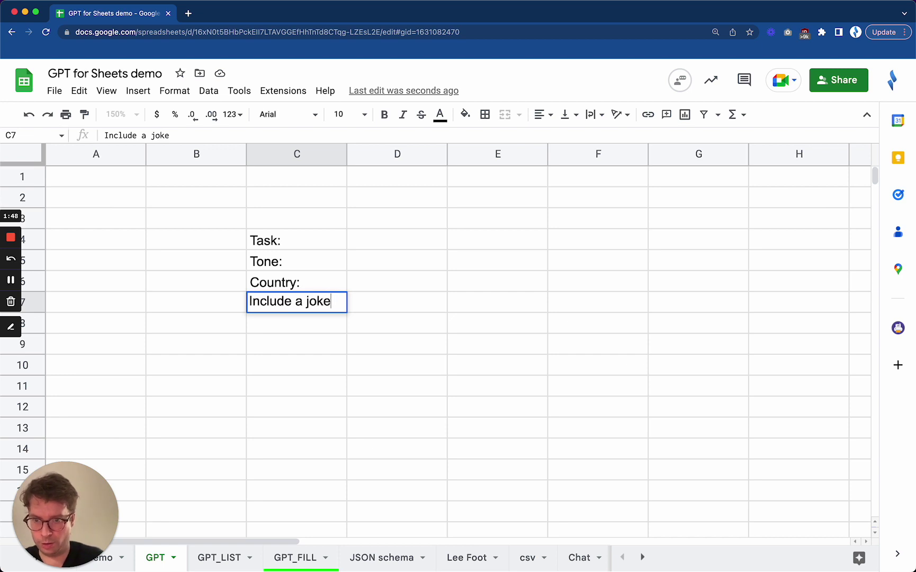
key(Return)
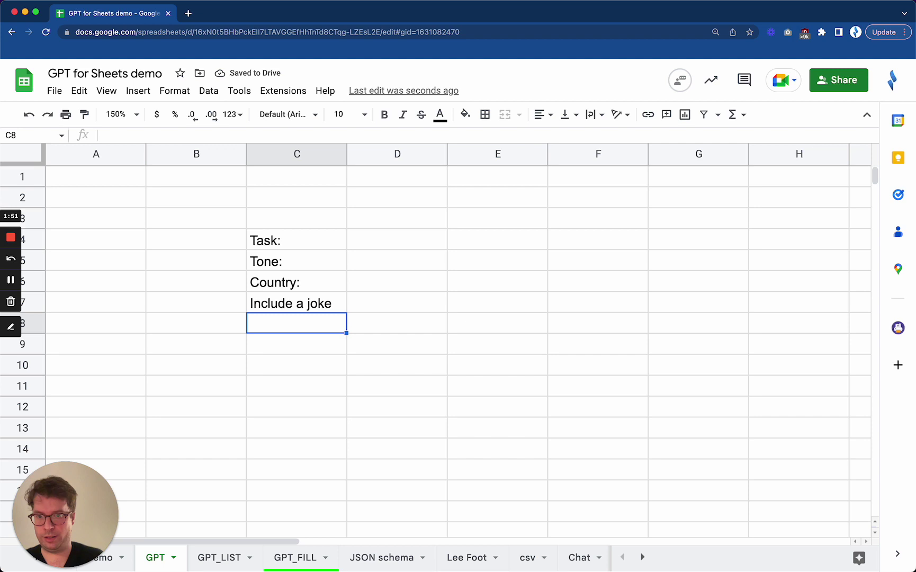
key(Right)
Fill D4:D6 with 'write a tagline', 'funny' and 'Iceland'
key(Up)
key(Up)
key(Up)
key(Up)
text(wri)
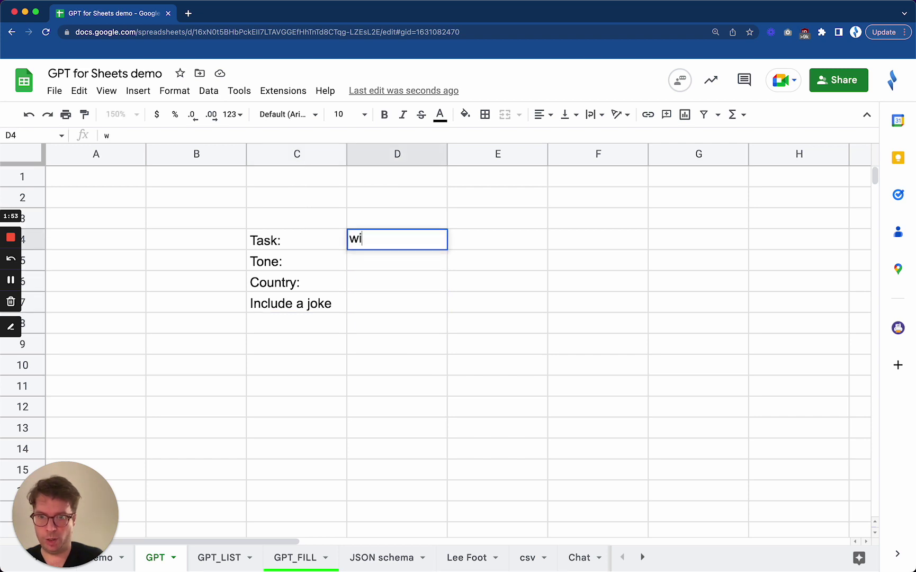
text(te a tagline)
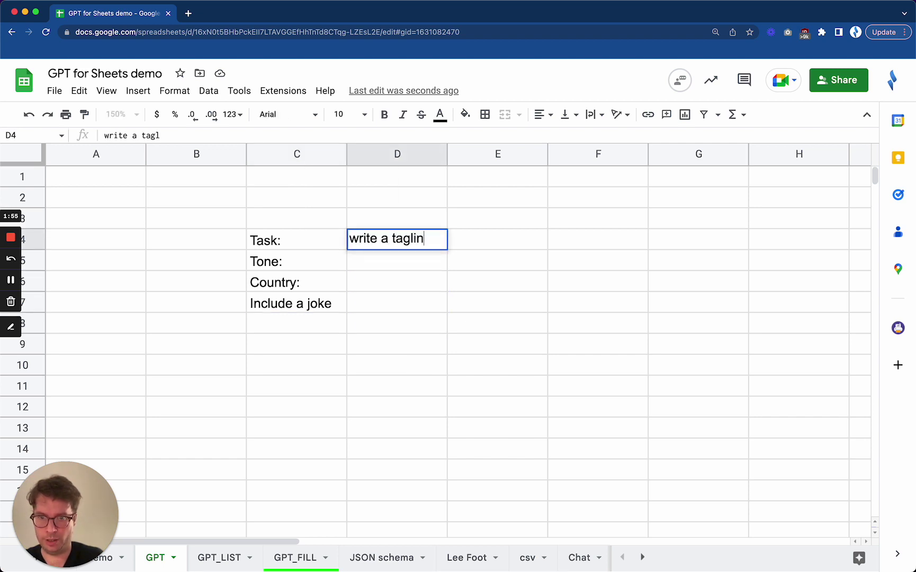
key(Return)
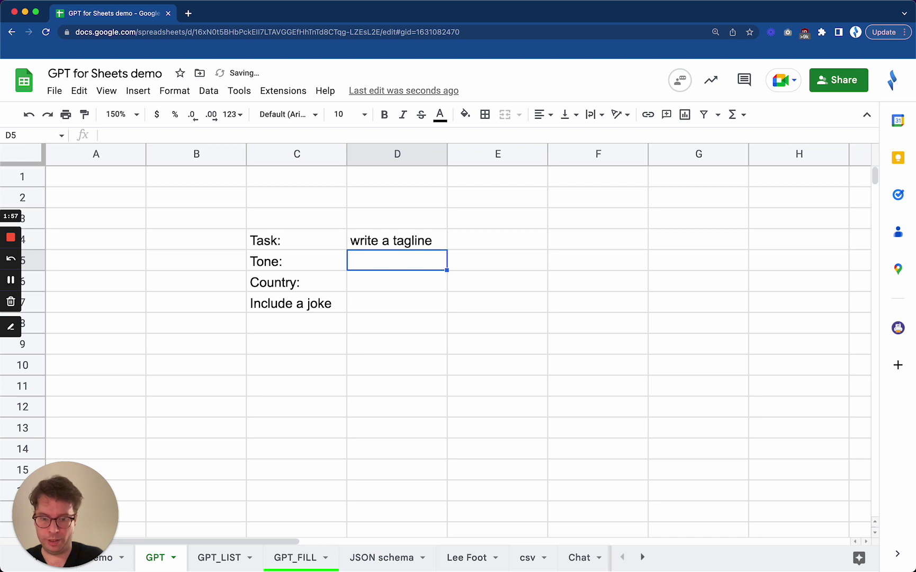
text(funny)
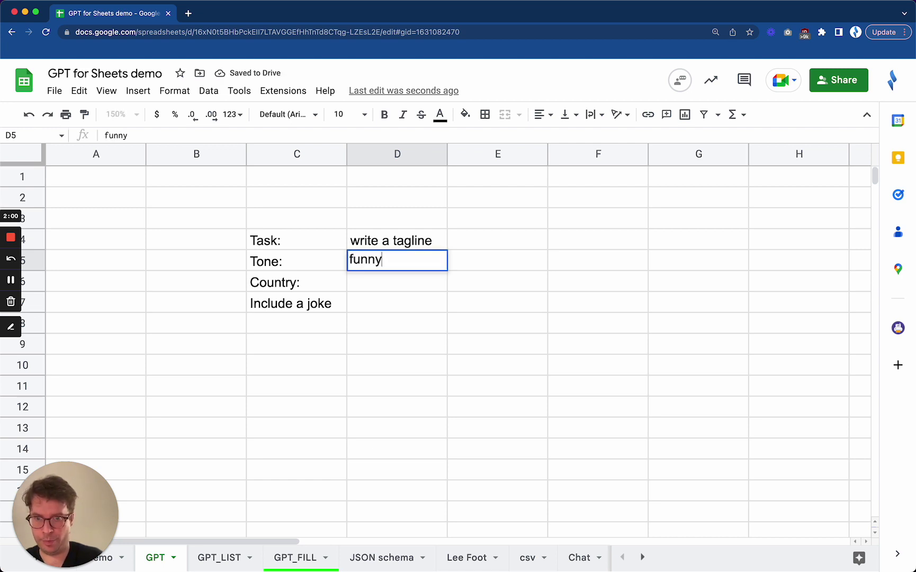
key(Return)
text(Iceland)
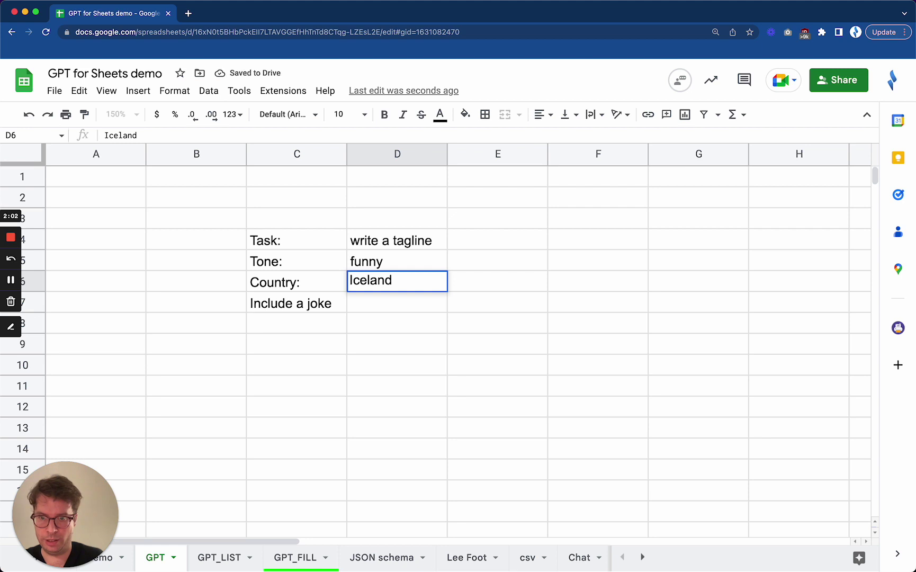
key(Return)
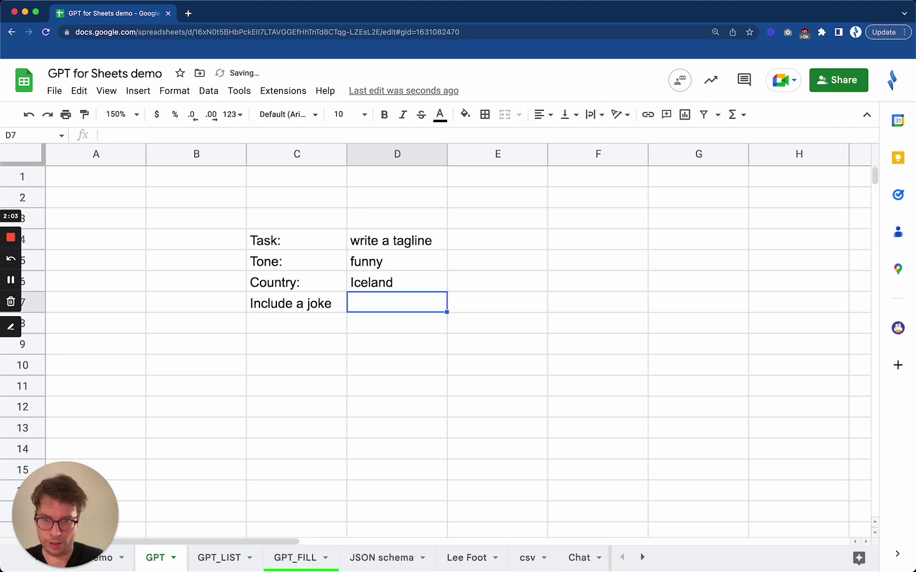
Add a Length: label in C8 with the value 'under 15 words' in D8
click(297, 323)
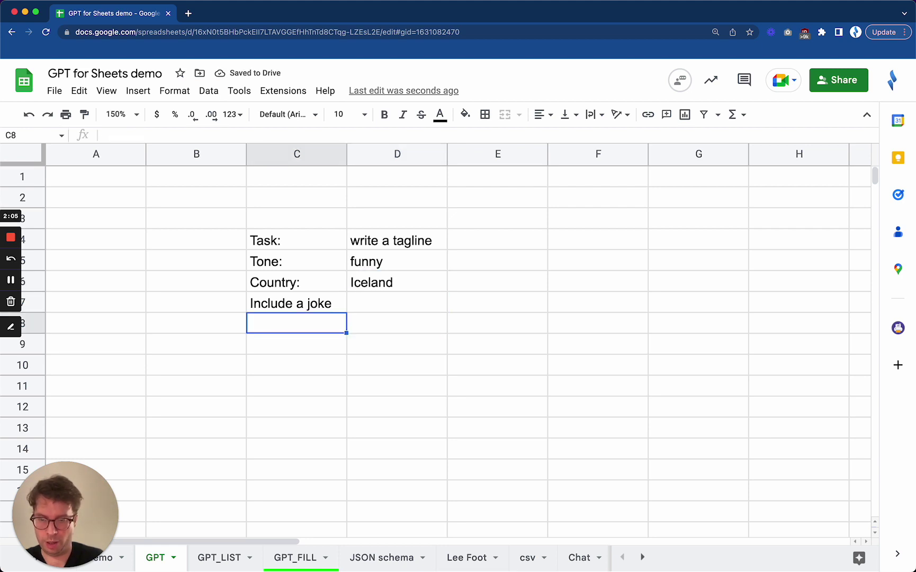
text(Length:)
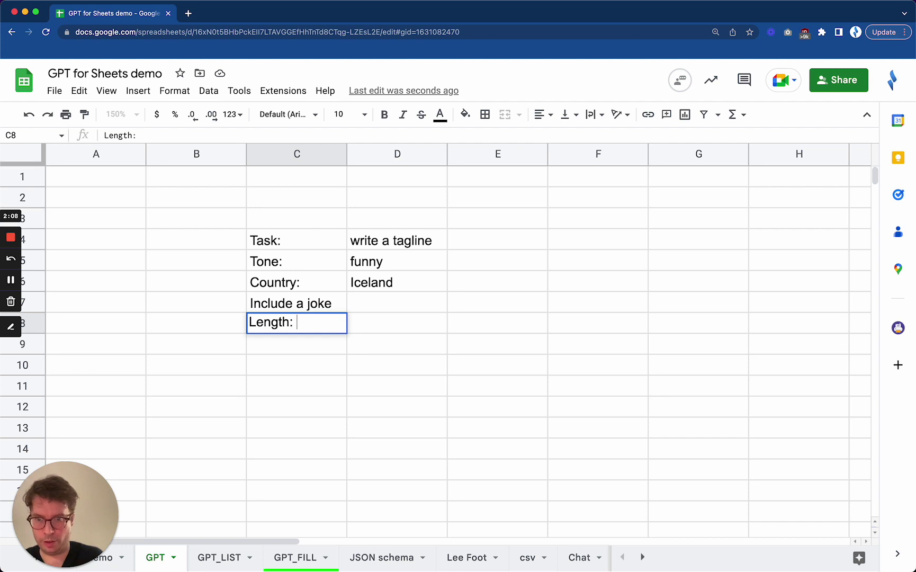
key(Tab)
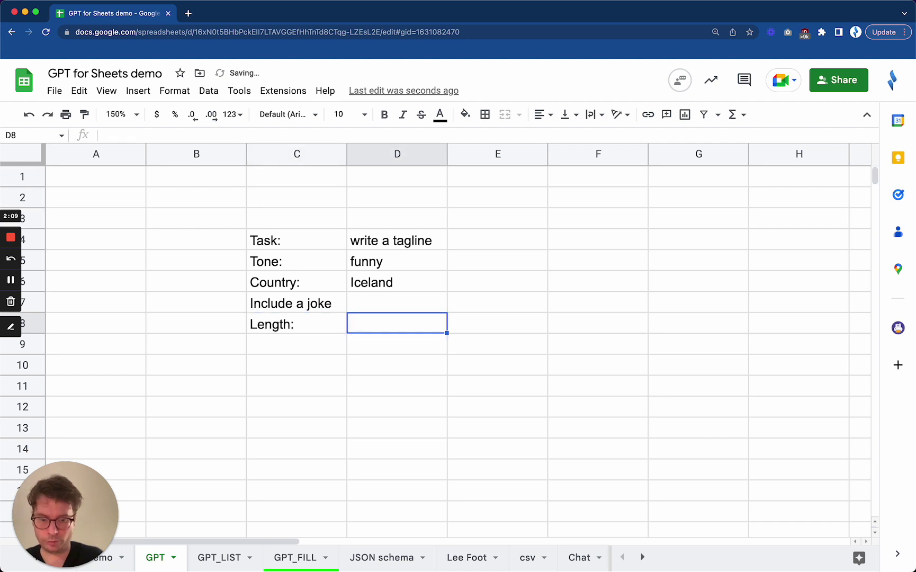
text(under )
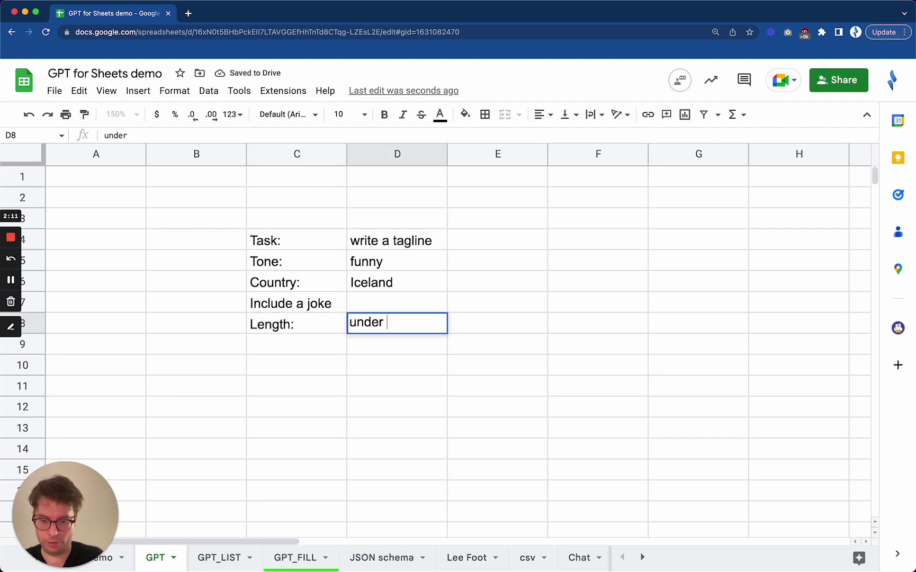
text(15 words)
key(Return)
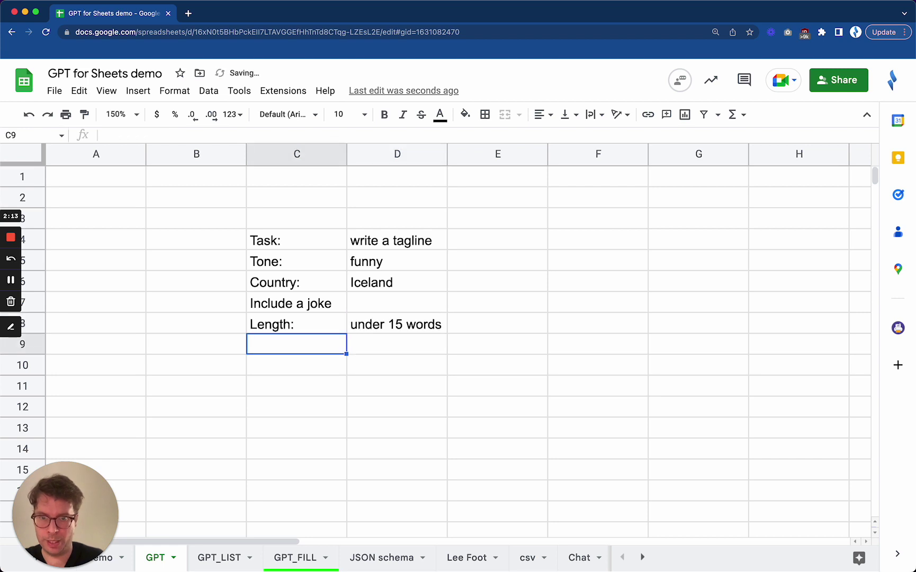
click(297, 364)
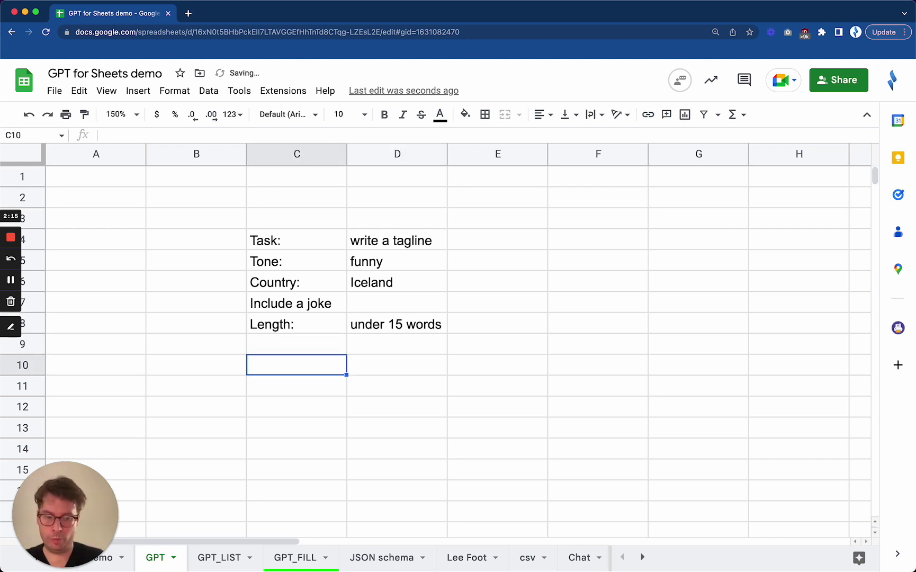
Enter =GPT(C4:D8) in C10, producing 'Icelandic fun: guaranteed to melt your heart!'
text(=gpt)
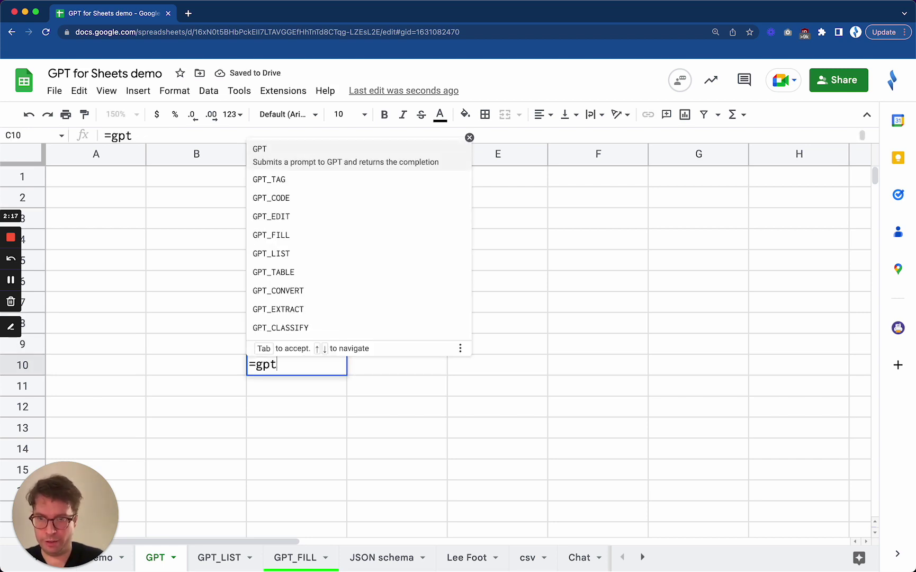
key(Tab)
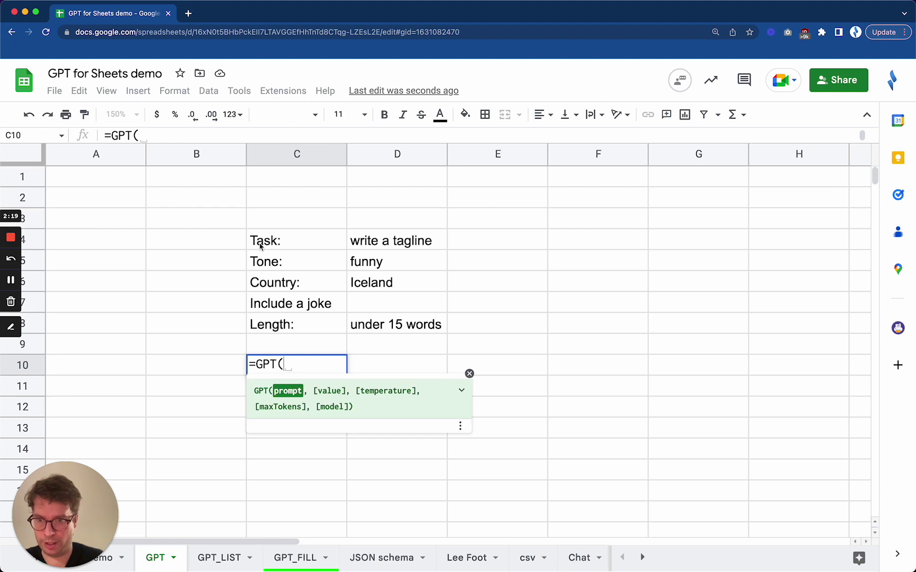
drag(269, 242, 393, 326)
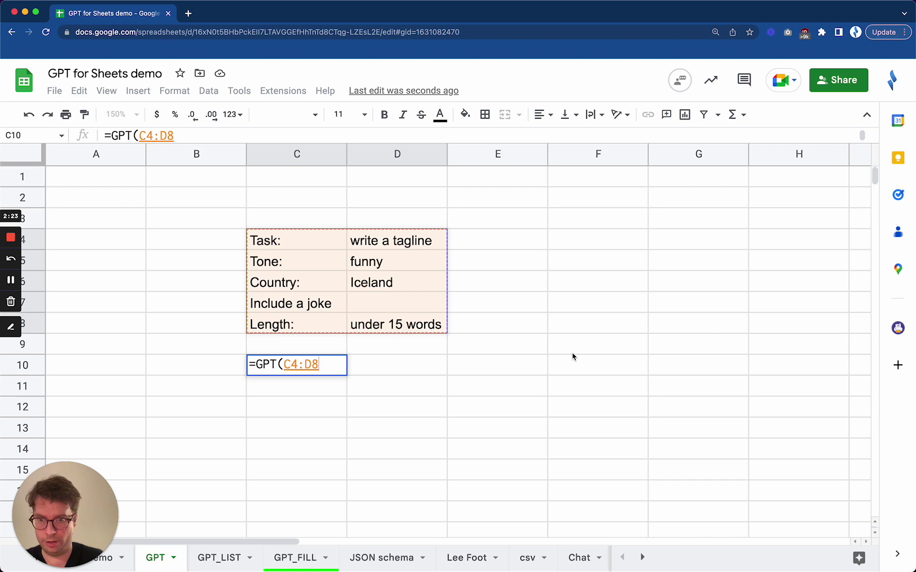
text())
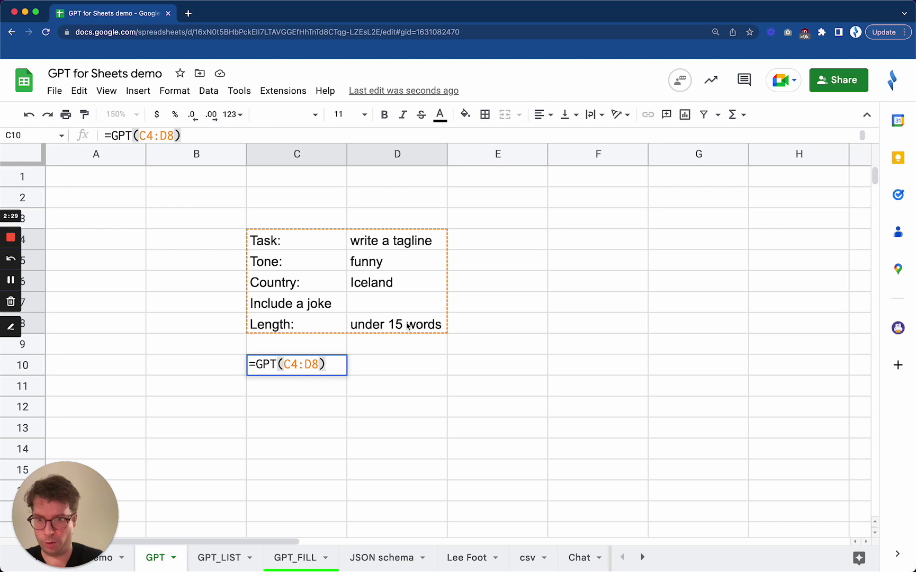
key(Return)
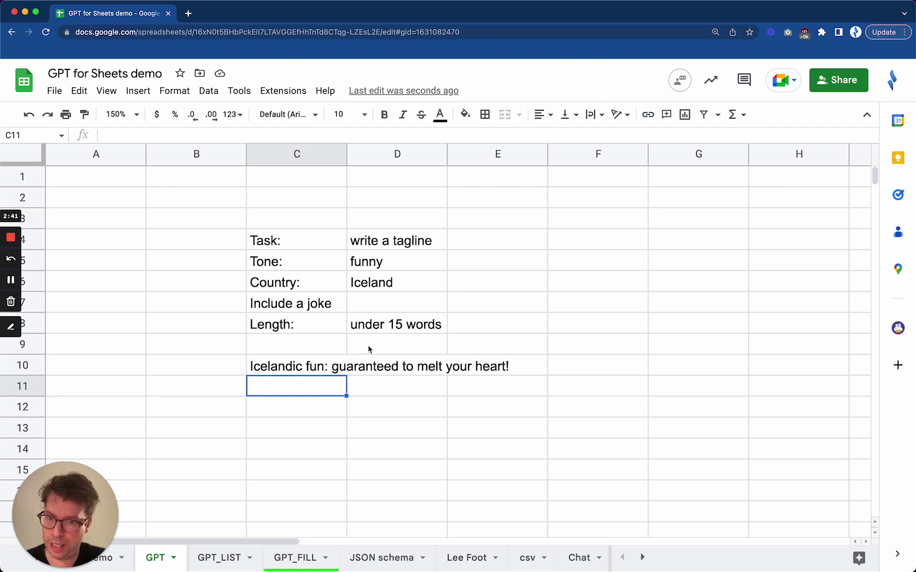
click(313, 368)
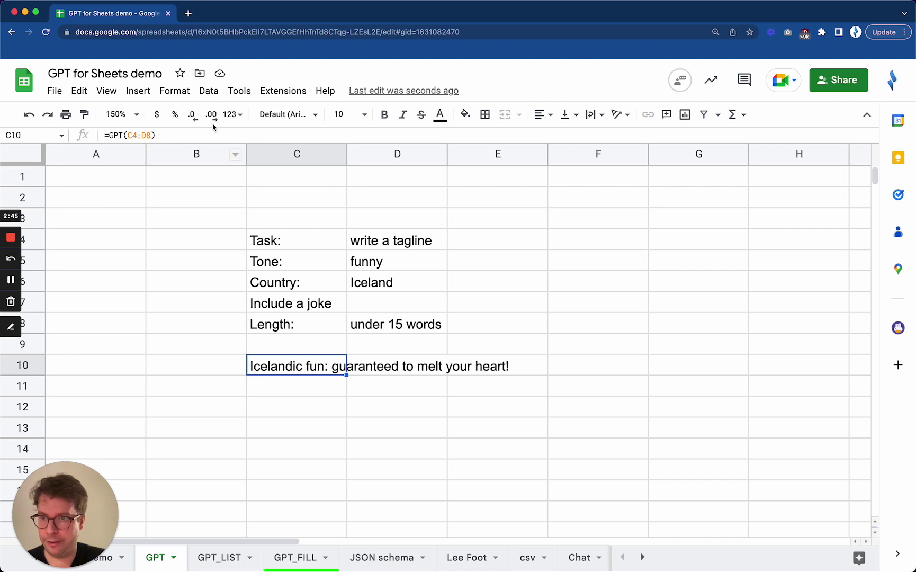
Change C10's formula to =GPT(C4:D8,,1) to regenerate the tagline at temperature 1
click(151, 135)
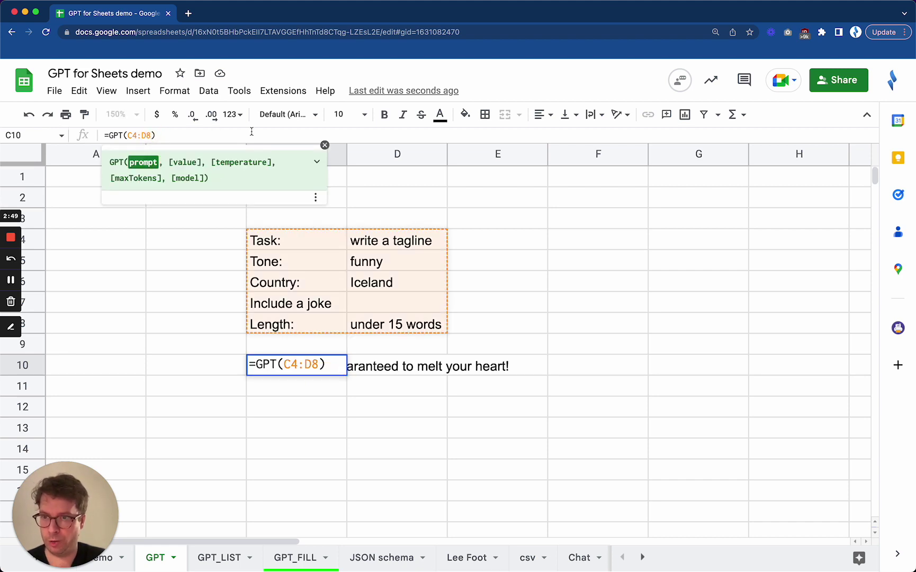
text(,,)
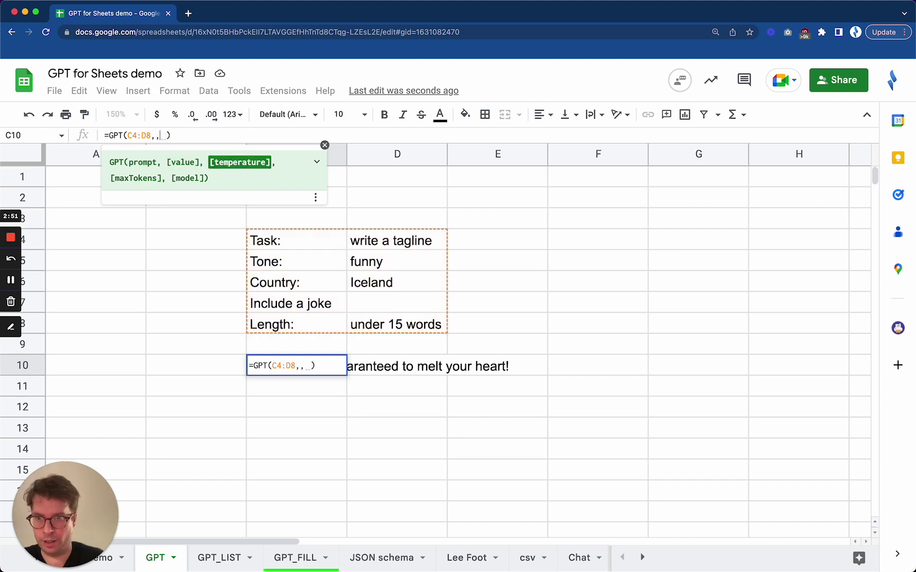
text(1)
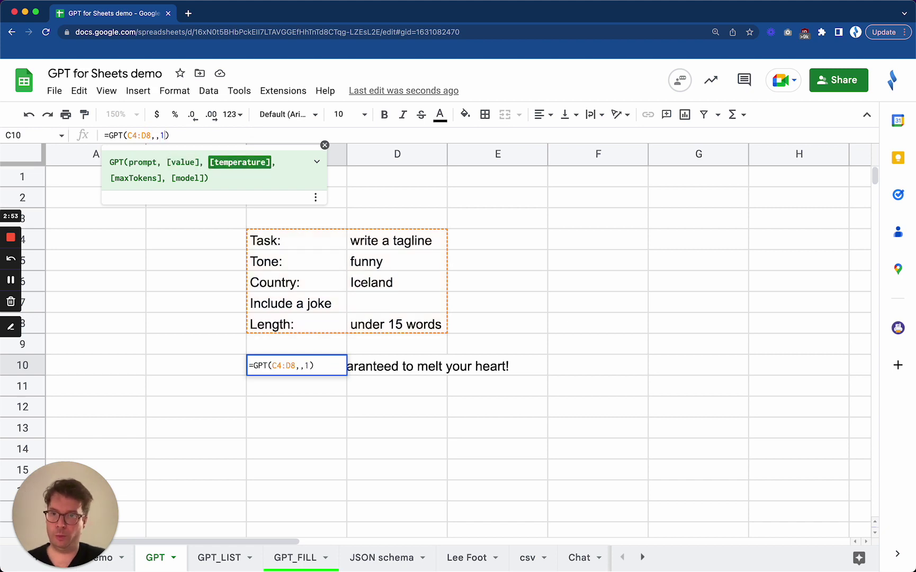
key(Return)
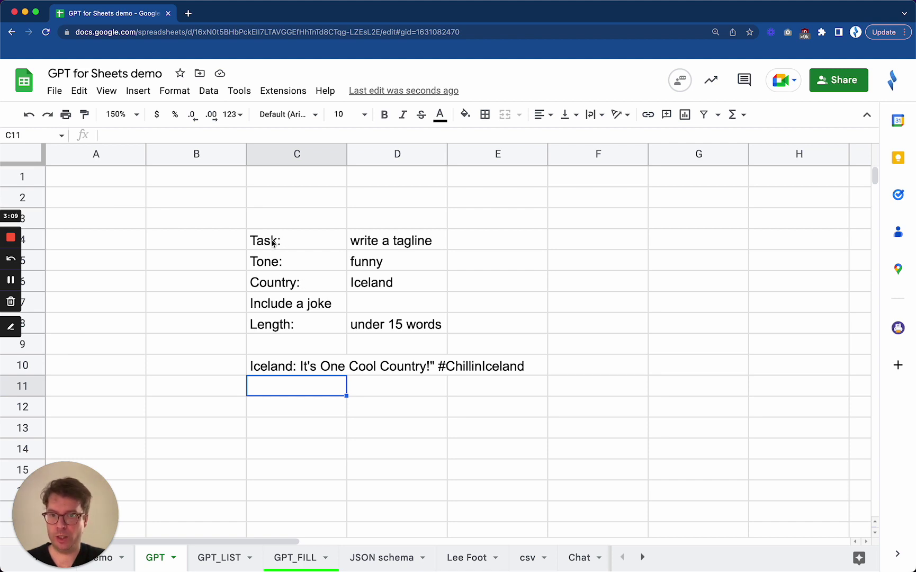
drag(275, 244, 365, 324)
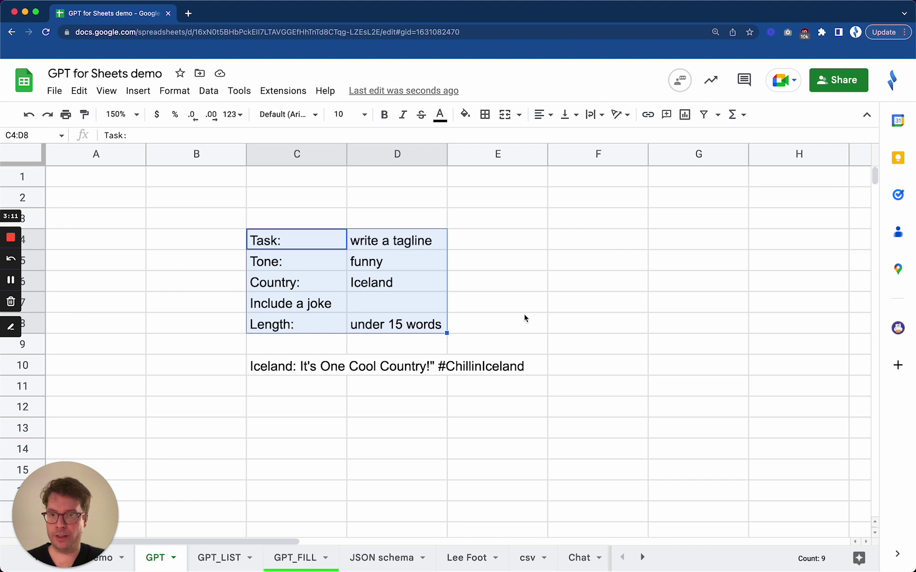
click(303, 242)
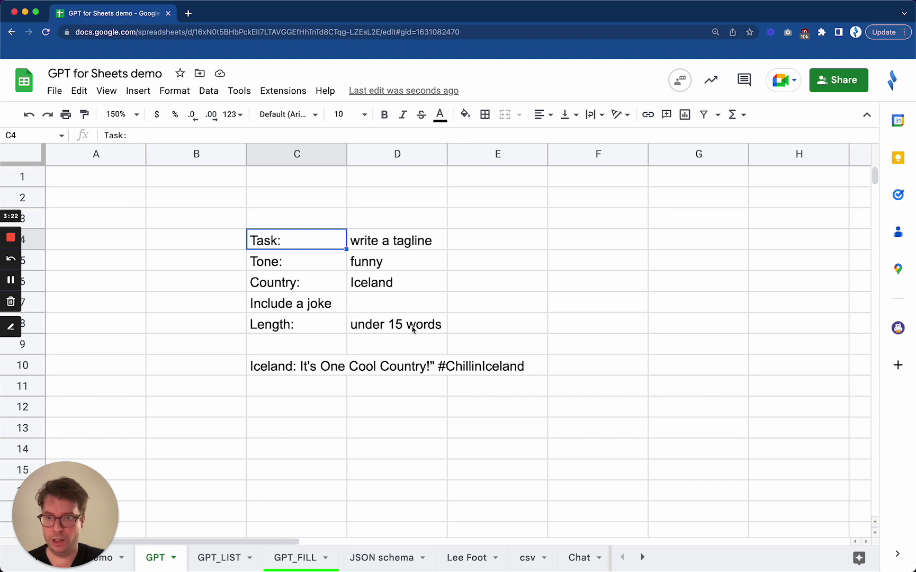
drag(411, 326, 289, 253)
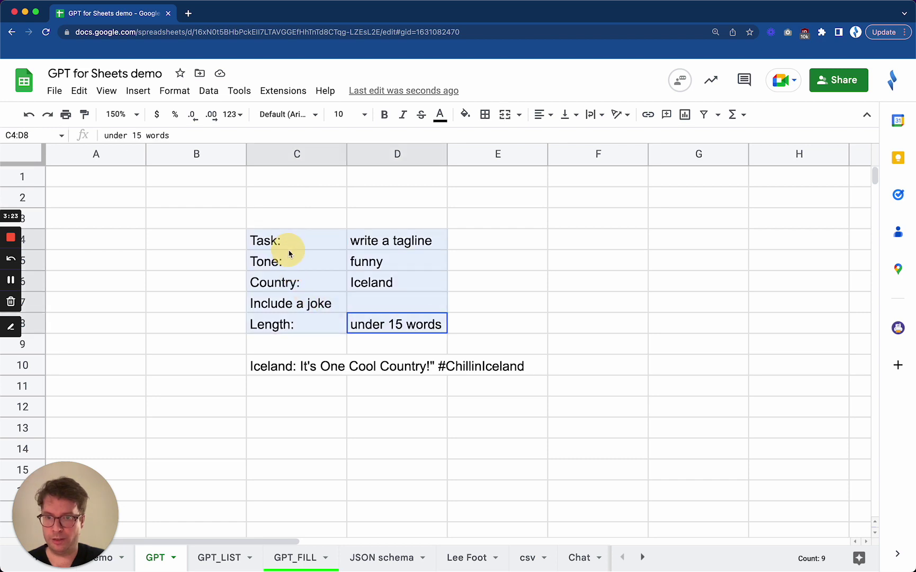
click(401, 260)
click(407, 290)
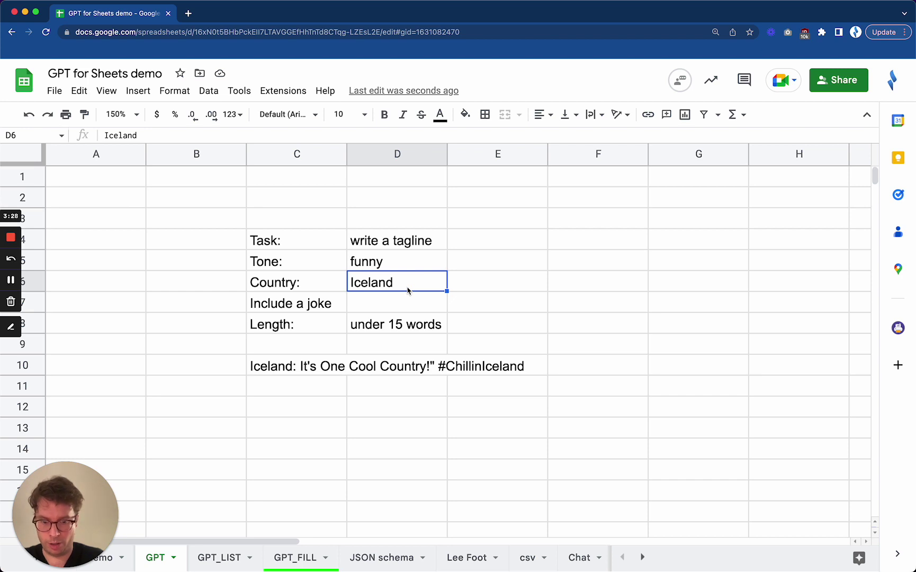
Set the country in D6 to Kenya so C10 regenerates its tagline
text(Kenya)
key(Return)
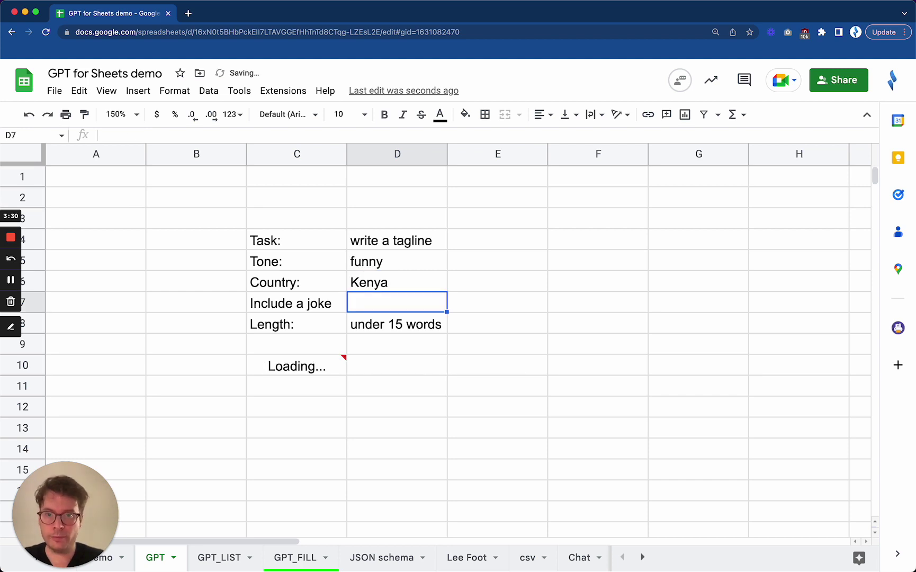